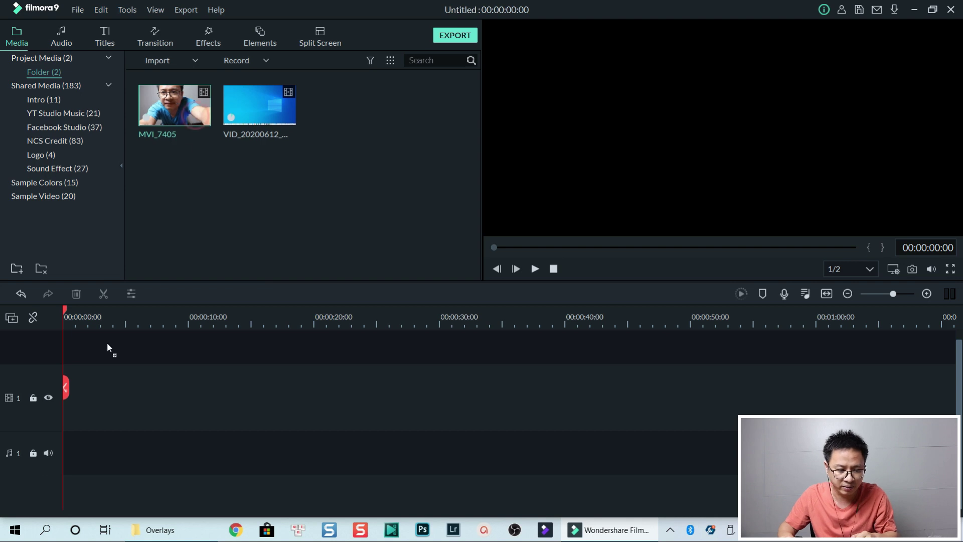
Place MVI_7405 on video track 1 and match the project to its 1920x1080 24fps format
{"action": "left_click_drag", "start_coordinate": [198, 119], "coordinate": [70, 391]}
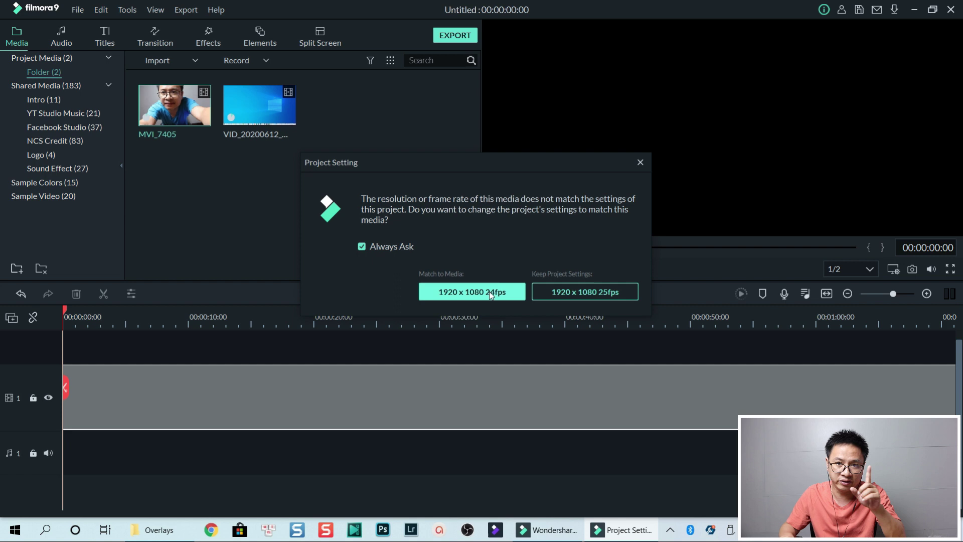
{"action": "left_click", "coordinate": [472, 292]}
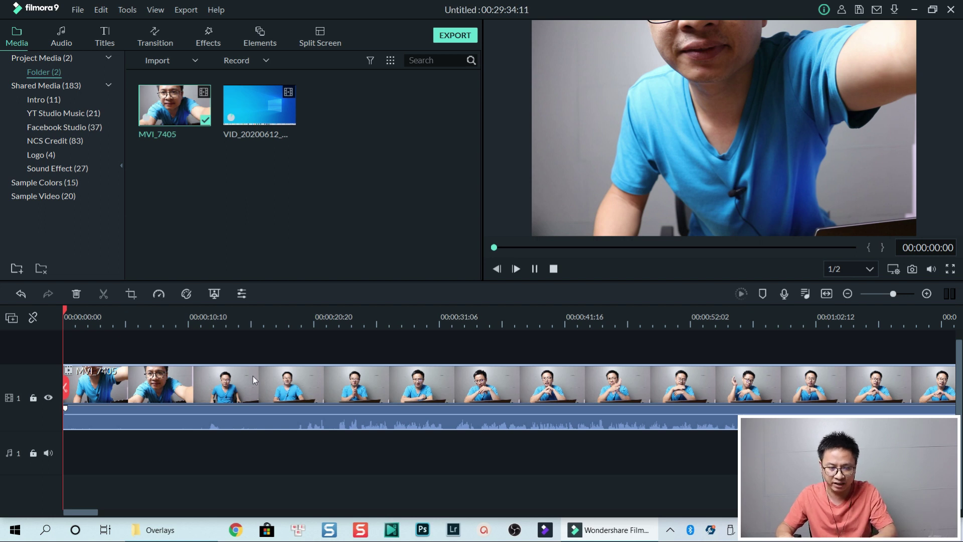
Play and scrub through the camera clip to around 19 seconds, watching for the clap
{"action": "key", "text": "space"}
{"action": "key", "text": "space"}
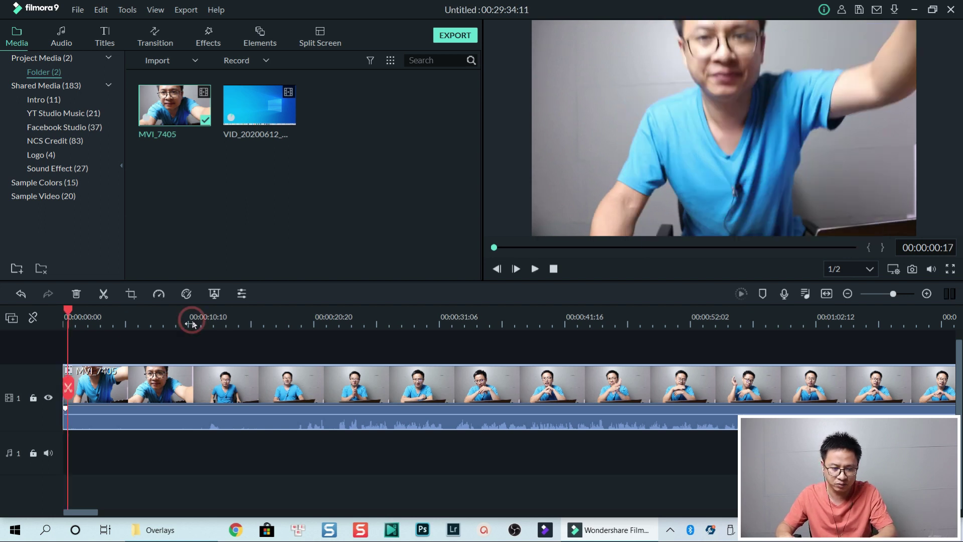
{"action": "left_click", "coordinate": [191, 323]}
{"action": "key", "text": "space"}
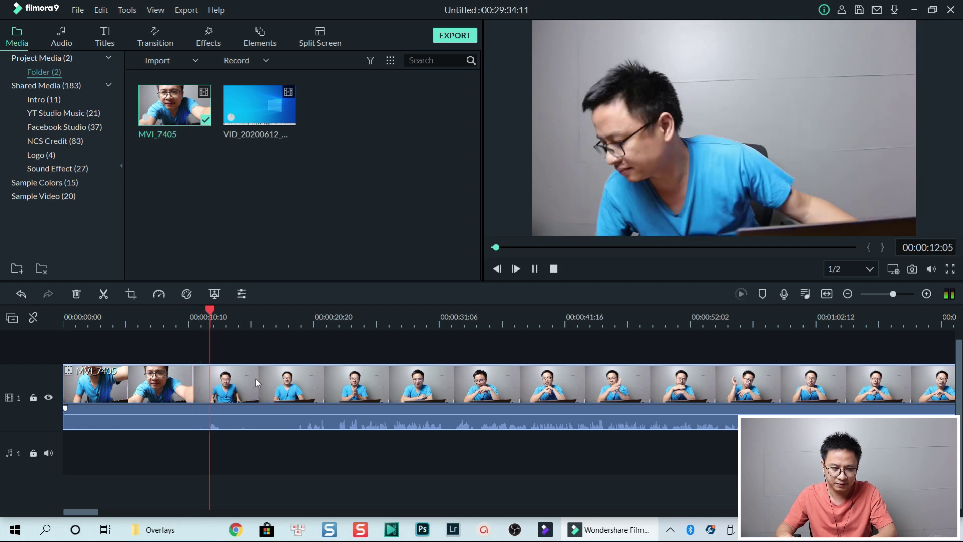
{"action": "key", "text": "space"}
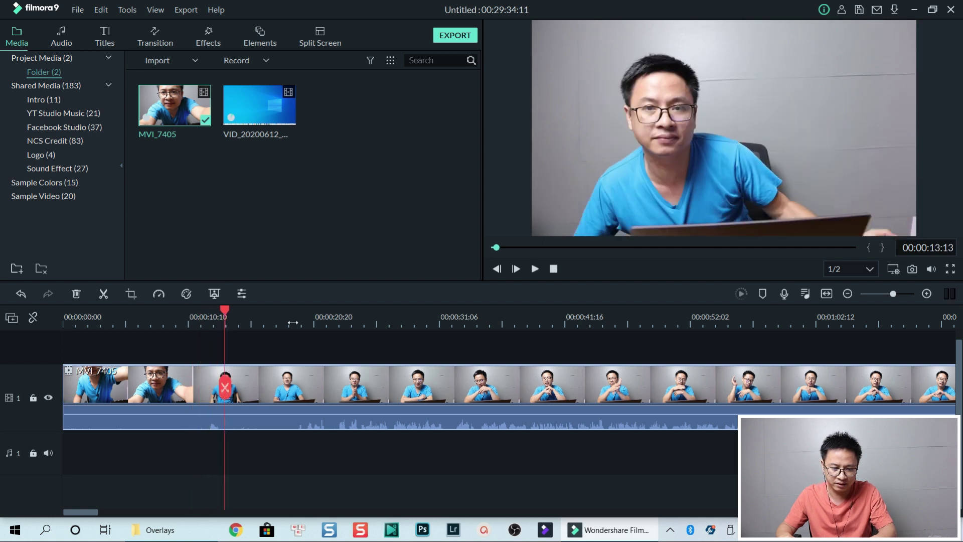
{"action": "left_click", "coordinate": [292, 322]}
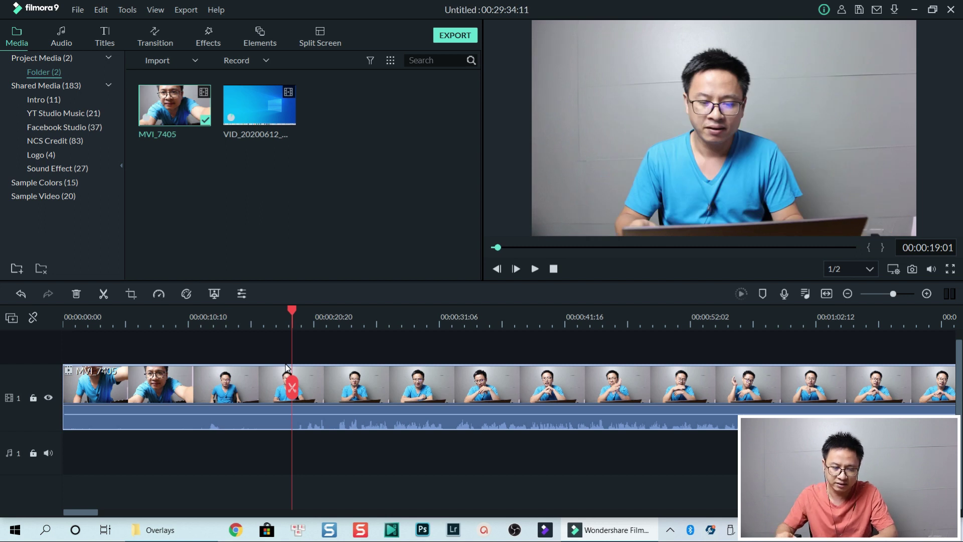
{"action": "key", "text": "space"}
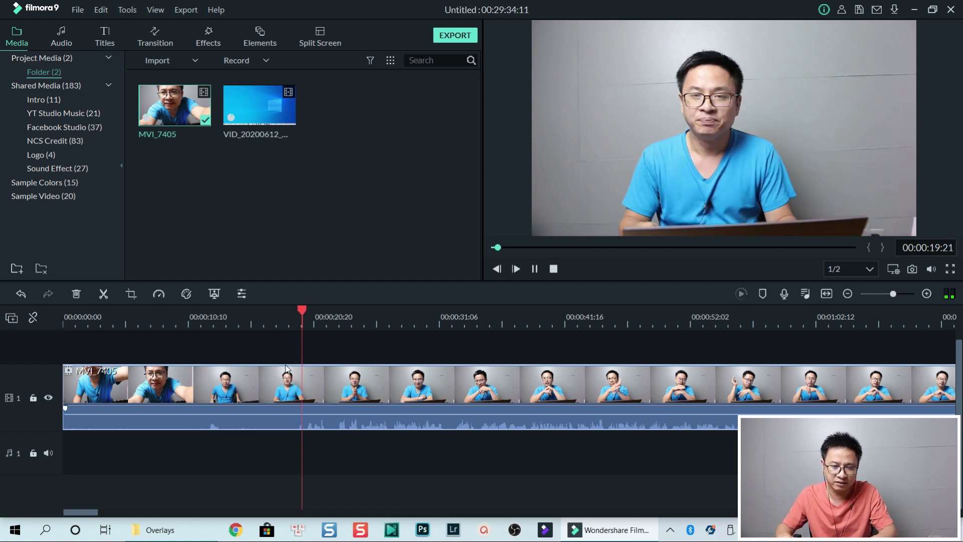
{"action": "key", "text": "space"}
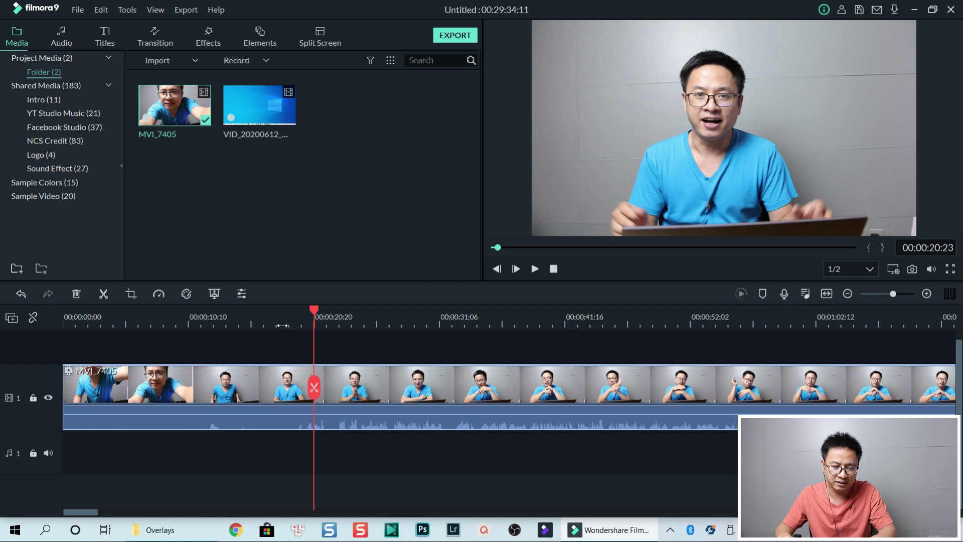
Play from about 20 seconds and stop the playhead right on the clap at 00:00:21:15
{"action": "left_click", "coordinate": [283, 326]}
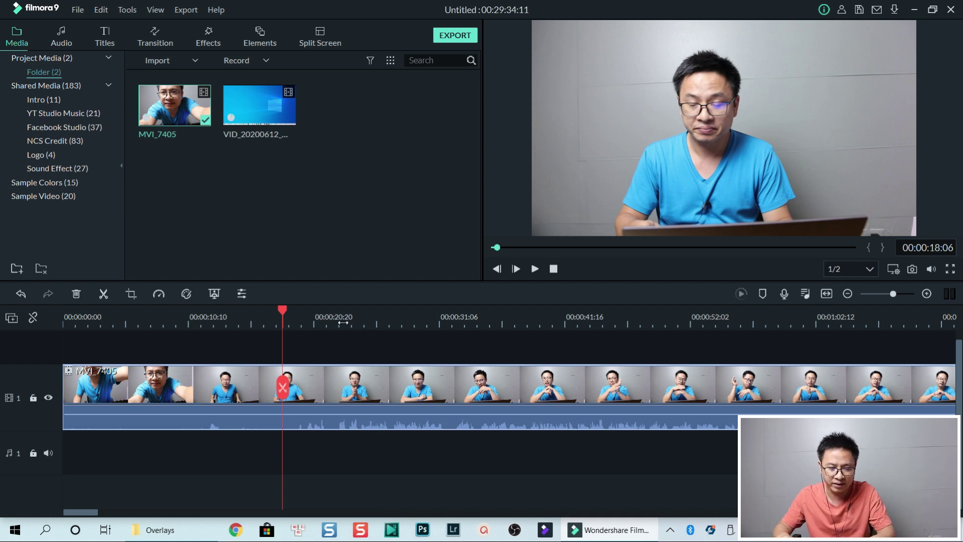
{"action": "left_click", "coordinate": [312, 325]}
{"action": "key", "text": "space"}
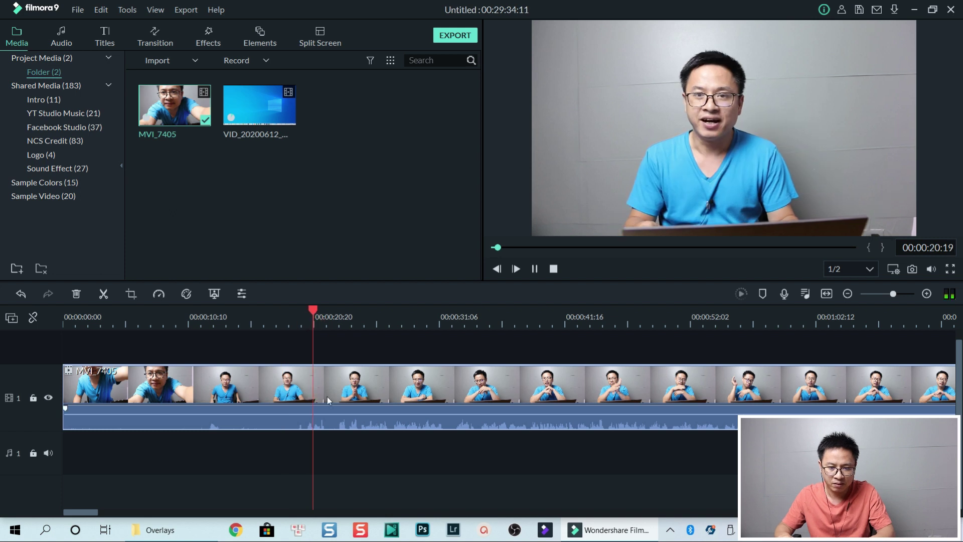
{"action": "key", "text": "space"}
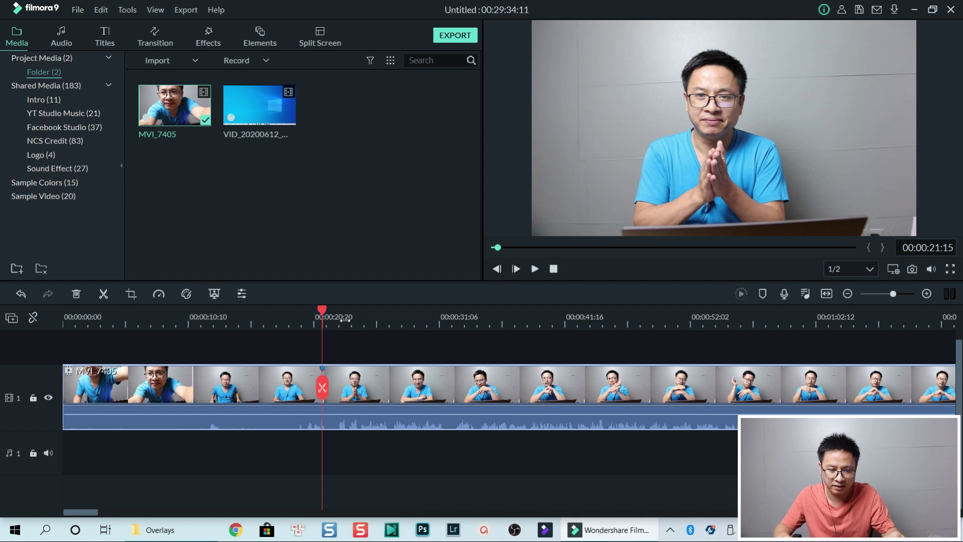
{"action": "scroll", "coordinate": [343, 320], "scroll_direction": "up", "scroll_amount": 2}
{"action": "scroll", "coordinate": [452, 328], "scroll_direction": "up", "scroll_amount": 1}
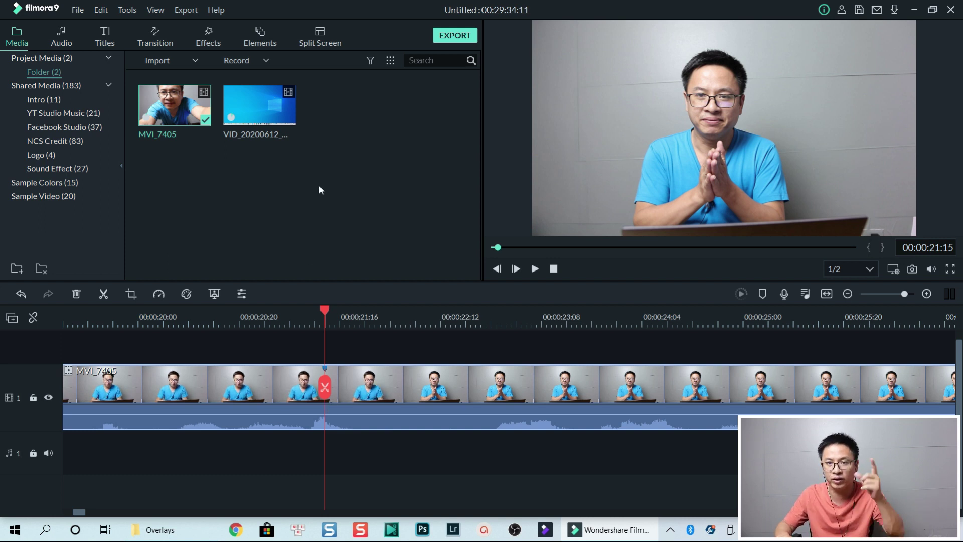
{"action": "mouse_move", "coordinate": [260, 106]}
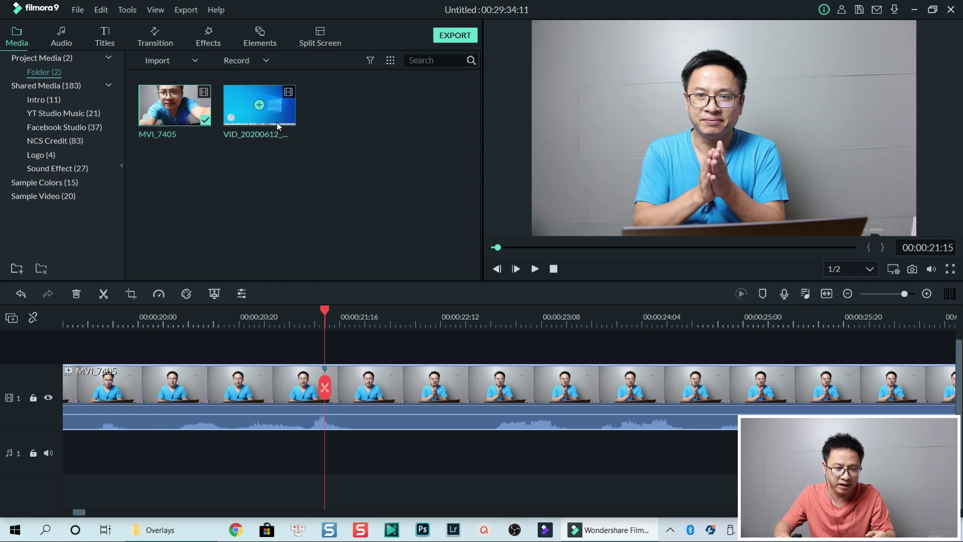
Add VID_20200612_191019 to track 1 below the camera clip, starting at 00:00:00:00, and zoom in
{"action": "left_click_drag", "start_coordinate": [278, 120], "coordinate": [171, 448]}
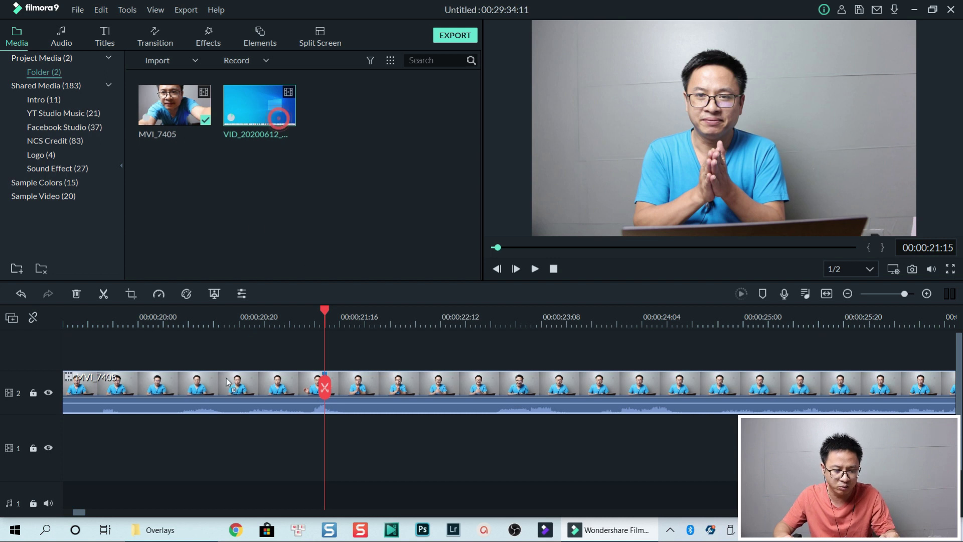
{"action": "left_click_drag", "start_coordinate": [280, 126], "coordinate": [64, 451]}
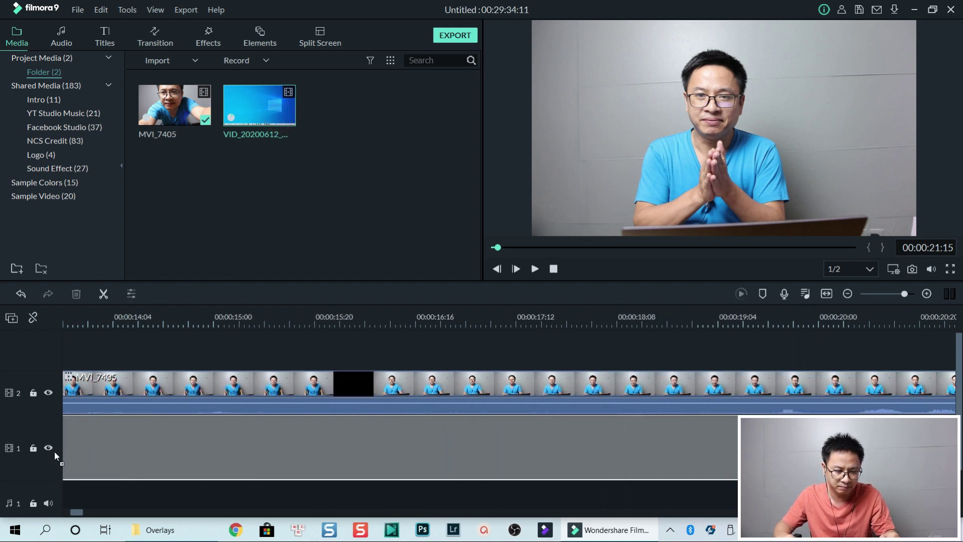
{"action": "left_click", "coordinate": [826, 294]}
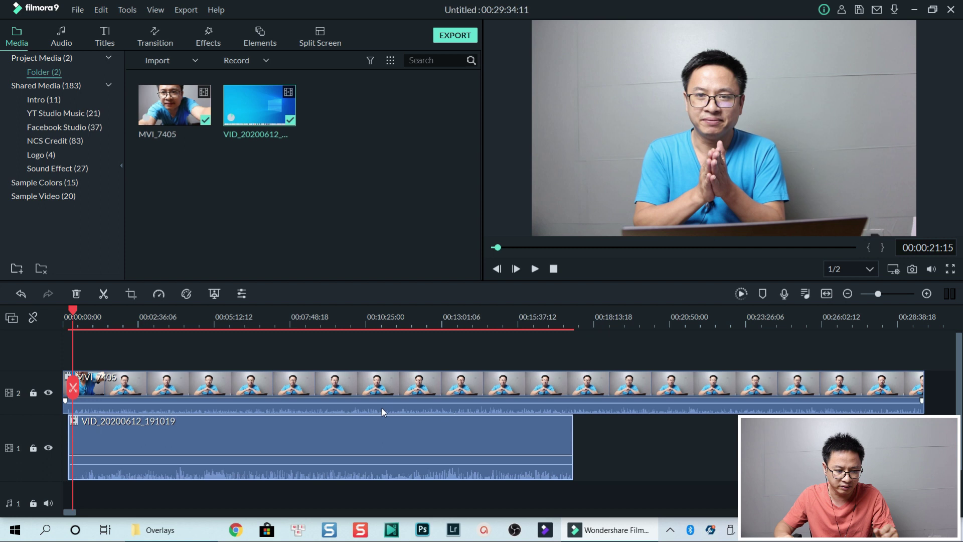
{"action": "left_click_drag", "start_coordinate": [322, 435], "coordinate": [294, 442]}
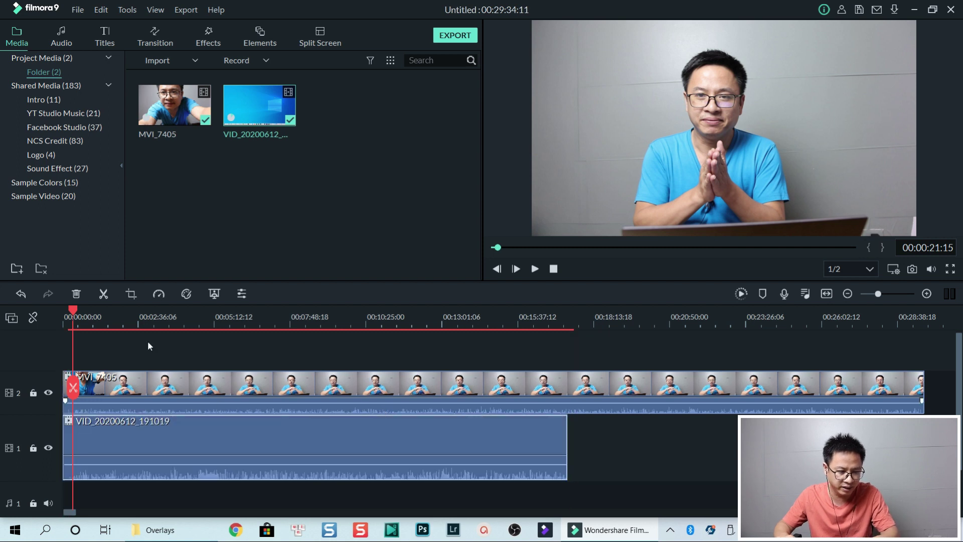
{"action": "left_click_drag", "start_coordinate": [105, 322], "coordinate": [226, 322]}
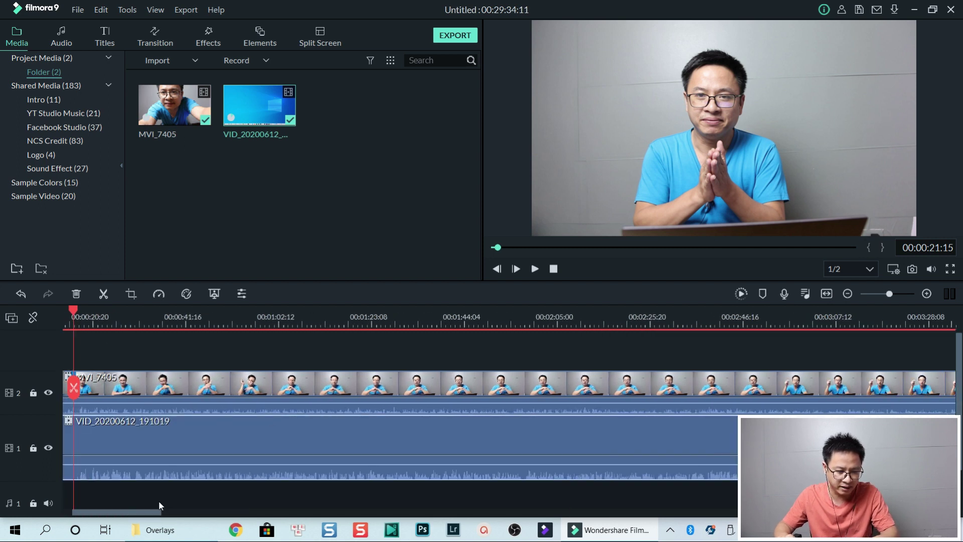
{"action": "left_click_drag", "start_coordinate": [138, 519], "coordinate": [126, 518]}
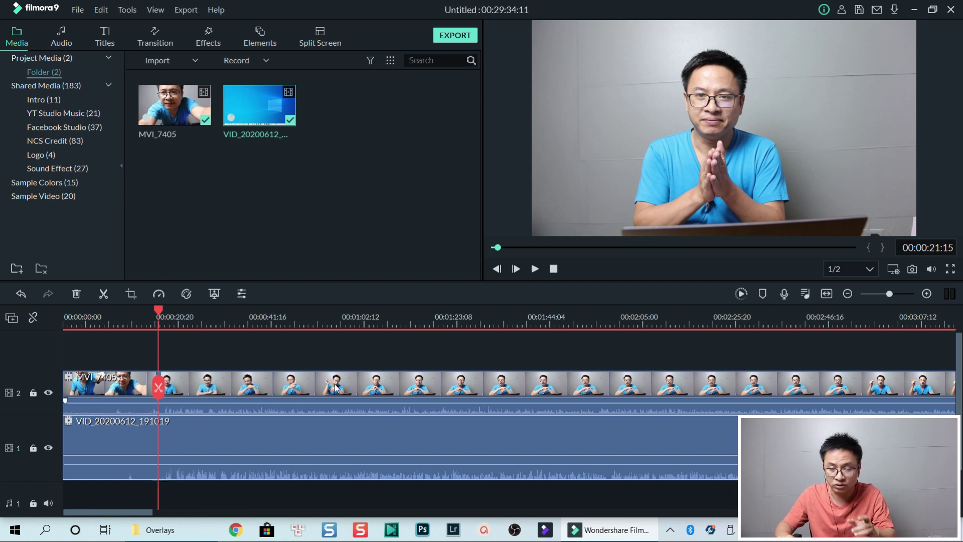
Mute the MVI_7405 clip's audio via its context menu
{"action": "right_click", "coordinate": [294, 386]}
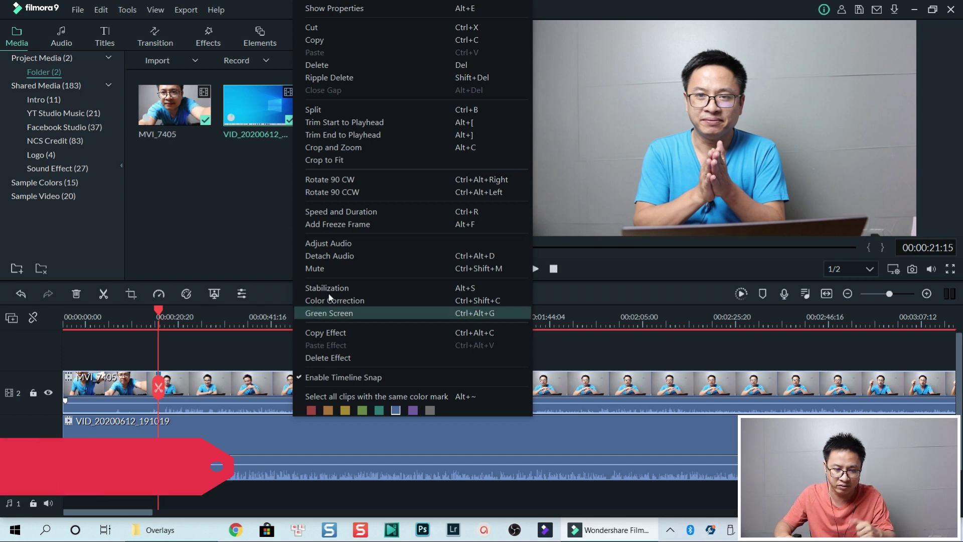
{"action": "left_click", "coordinate": [320, 269]}
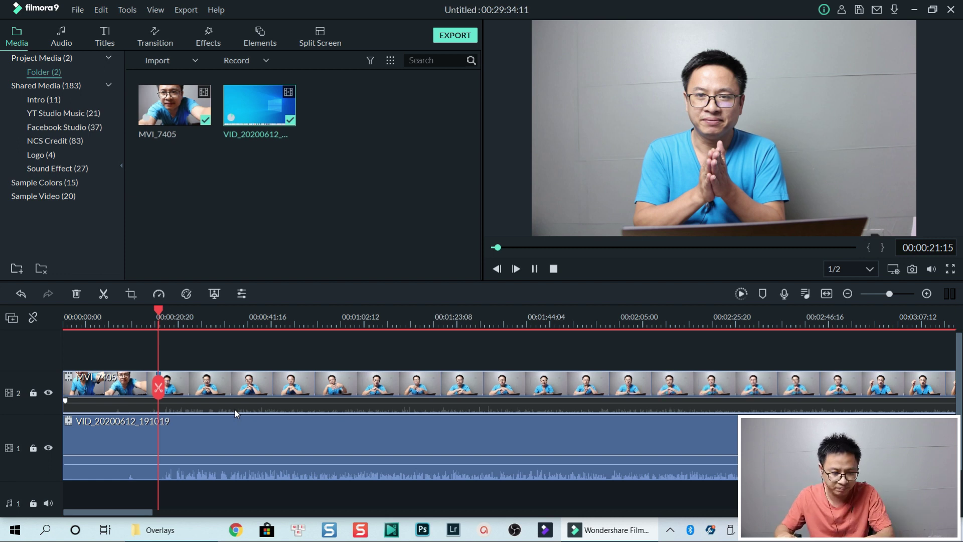
{"action": "key", "text": "space"}
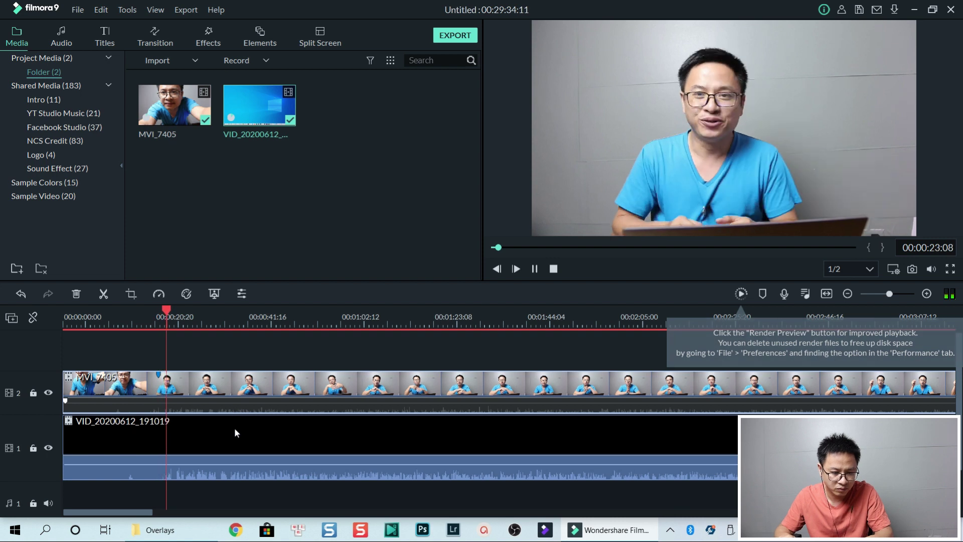
{"action": "key", "text": "space"}
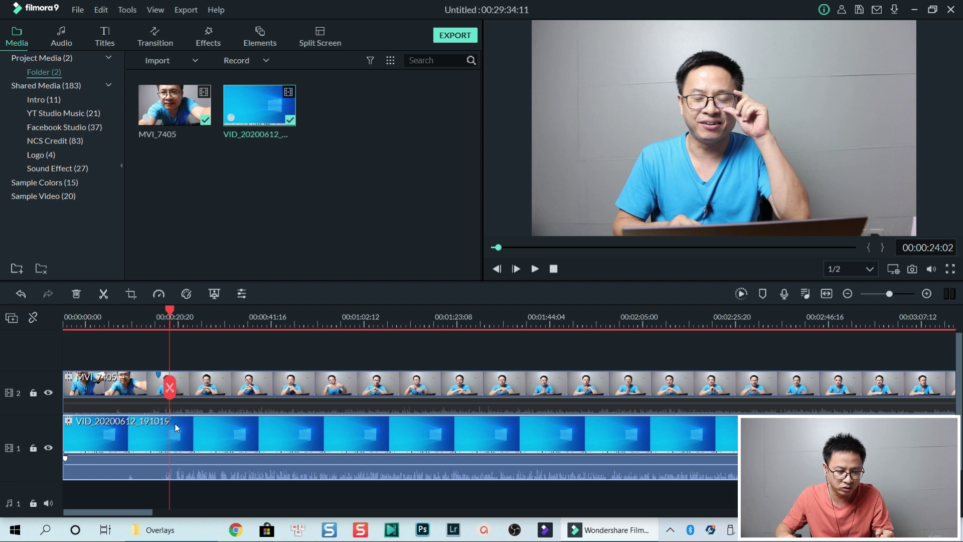
{"action": "left_click", "coordinate": [196, 324]}
{"action": "scroll", "coordinate": [286, 332], "scroll_direction": "up", "scroll_amount": 5}
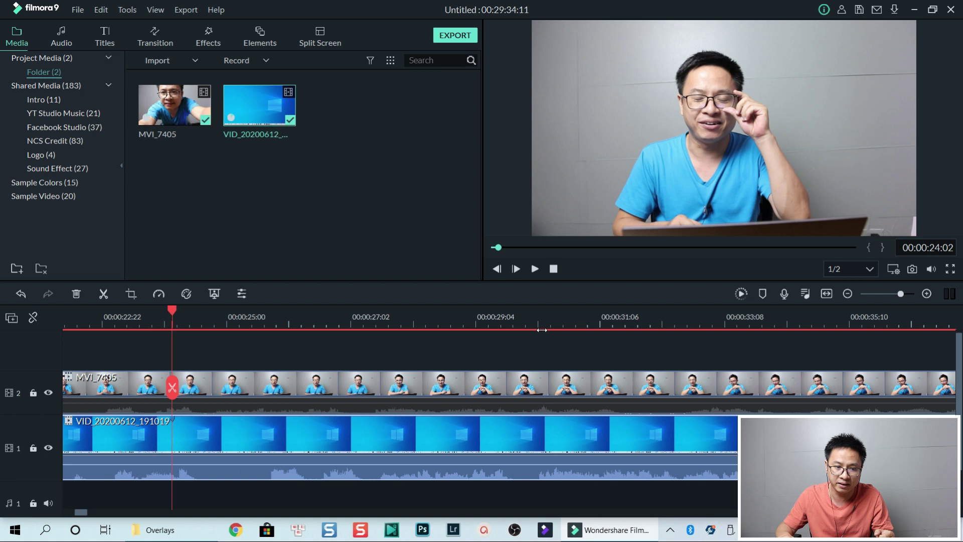
{"action": "scroll", "coordinate": [249, 320], "scroll_direction": "up", "scroll_amount": 5}
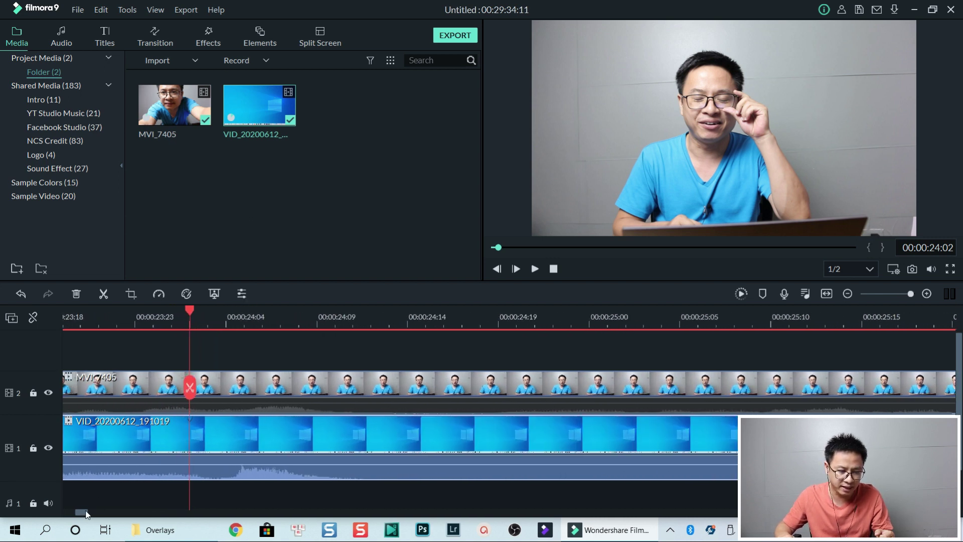
{"action": "left_click_drag", "start_coordinate": [86, 514], "coordinate": [91, 513]}
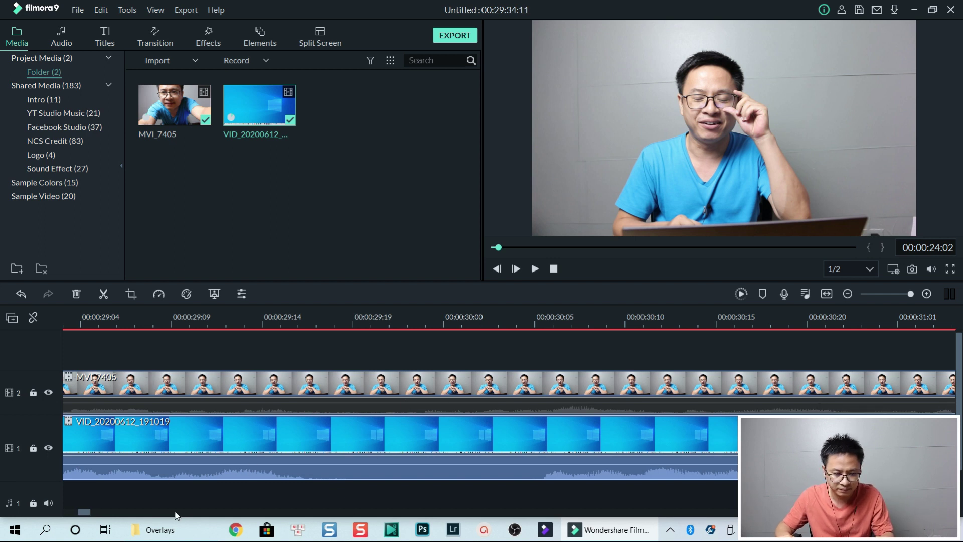
{"action": "left_click_drag", "start_coordinate": [86, 513], "coordinate": [94, 511]}
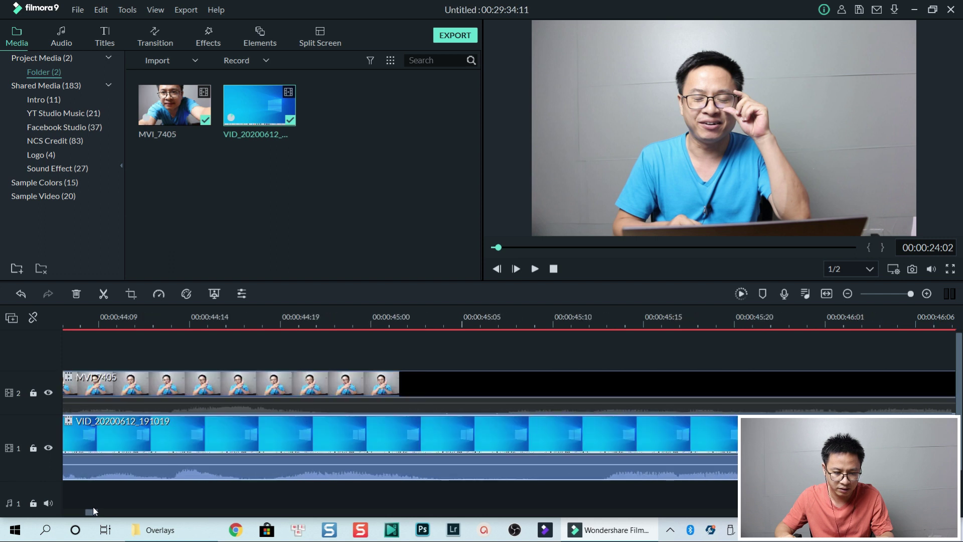
Split the track 1 recording at the playhead near 00:00:22 and delete its leading piece
{"action": "left_click", "coordinate": [826, 293]}
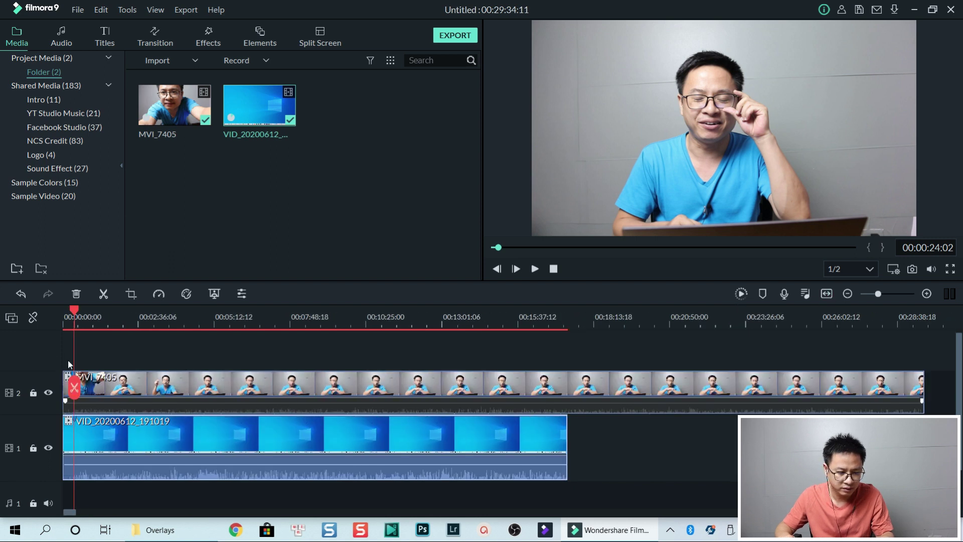
{"action": "scroll", "coordinate": [182, 322], "scroll_direction": "up", "scroll_amount": 3}
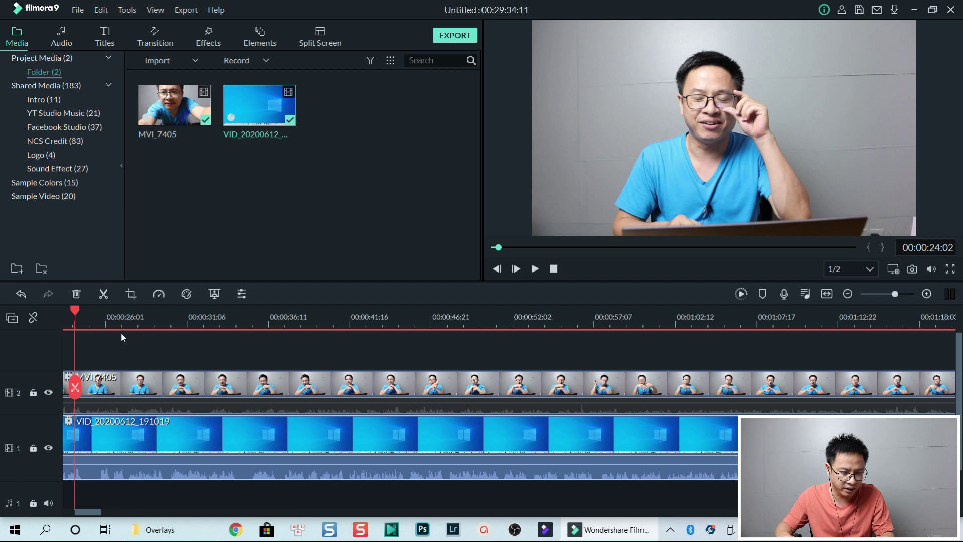
{"action": "left_click_drag", "start_coordinate": [76, 312], "coordinate": [91, 313]}
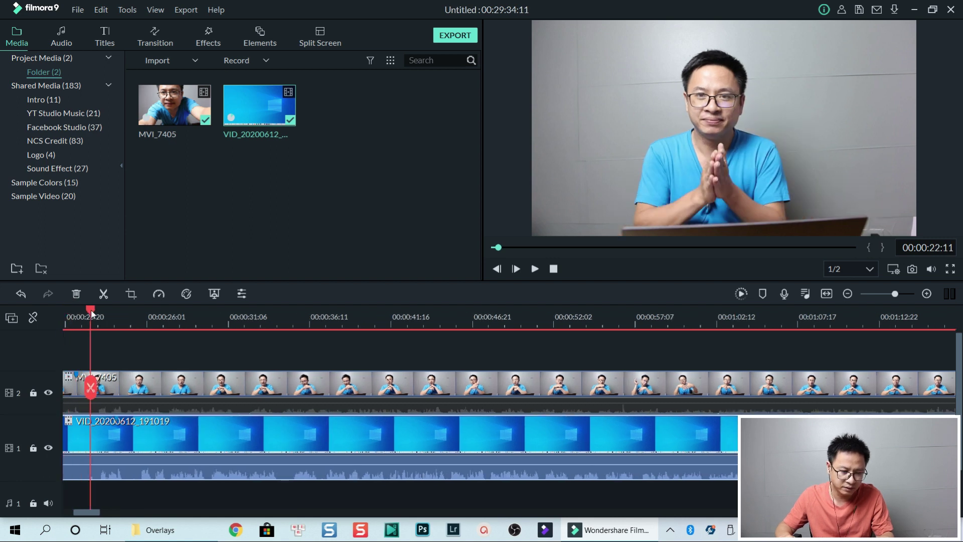
{"action": "left_click", "coordinate": [102, 445]}
{"action": "left_click", "coordinate": [91, 387]}
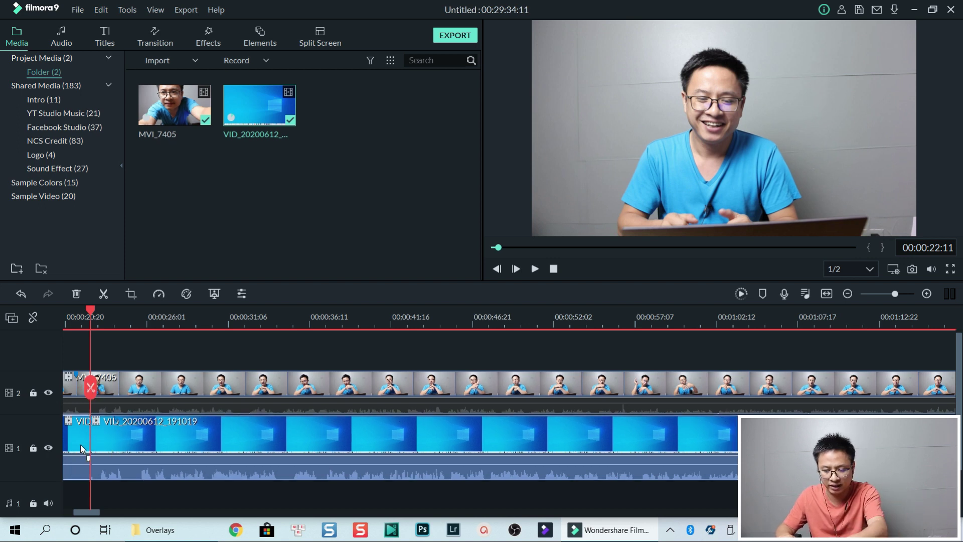
{"action": "left_click", "coordinate": [81, 444]}
{"action": "key", "text": "Delete"}
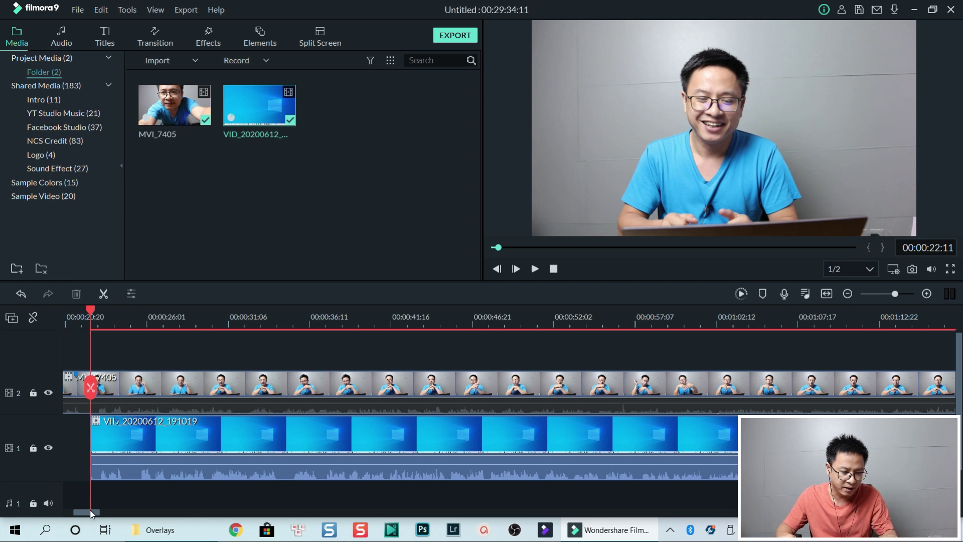
{"action": "left_click_drag", "start_coordinate": [92, 513], "coordinate": [91, 514]}
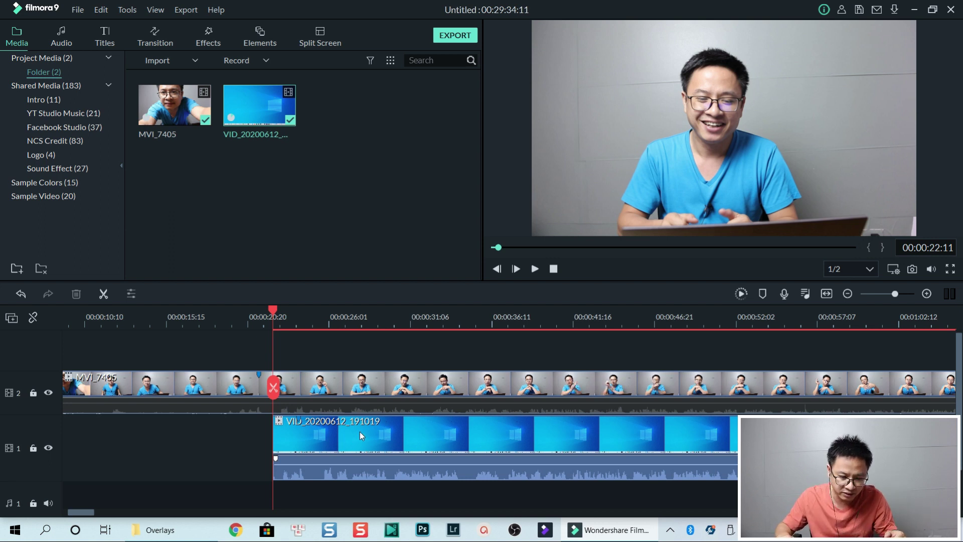
Slide the recording clip earlier toward the marker and set the playhead on the camera clip's marker
{"action": "left_click_drag", "start_coordinate": [360, 432], "coordinate": [324, 444]}
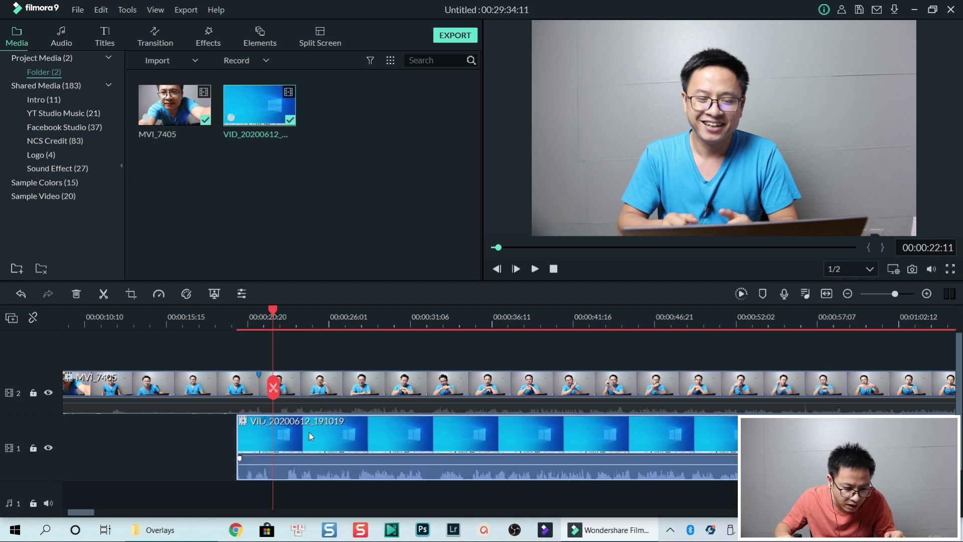
{"action": "left_click", "coordinate": [259, 324]}
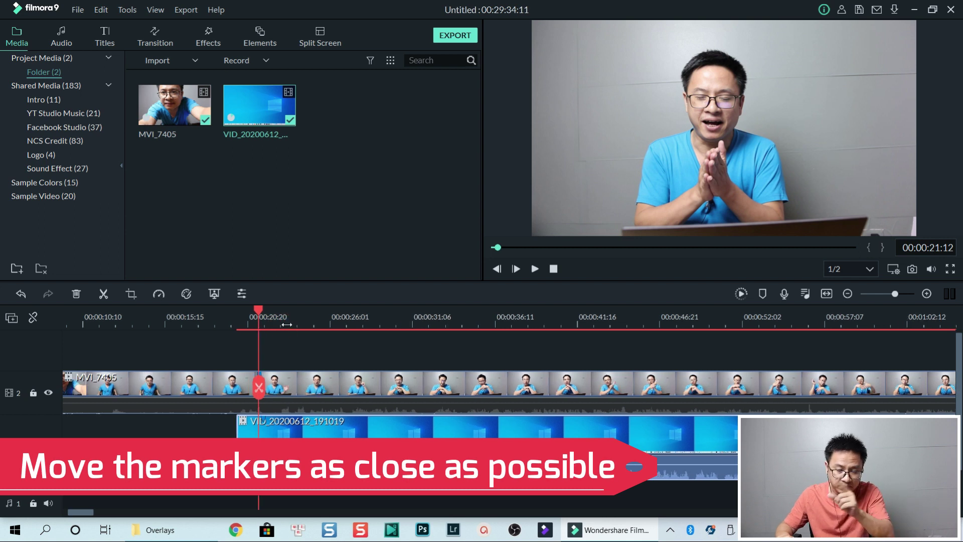
{"action": "scroll", "coordinate": [282, 325], "scroll_direction": "up", "scroll_amount": 5}
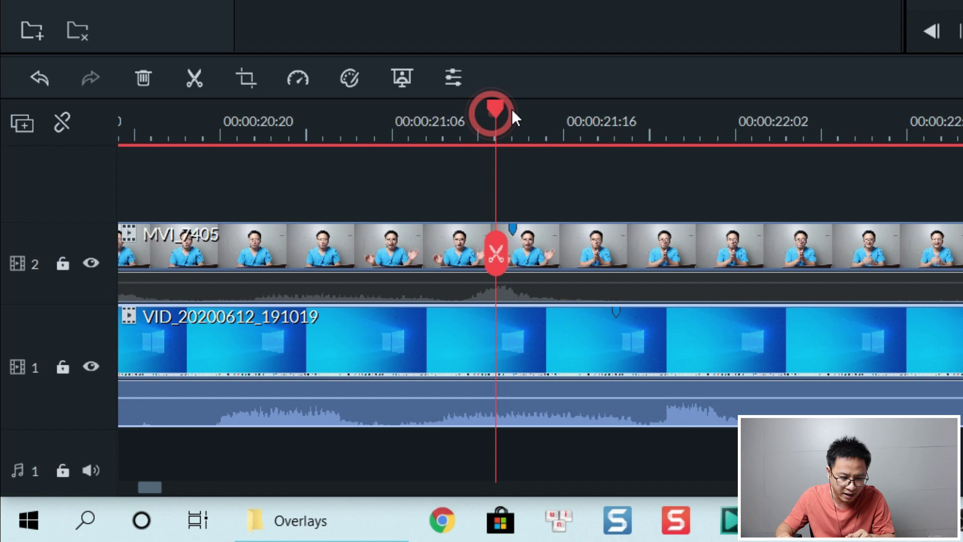
Nudge the selected recording clip so its marker aligns under the camera clip's marker near 00:00:19:18
{"action": "left_click", "coordinate": [512, 113]}
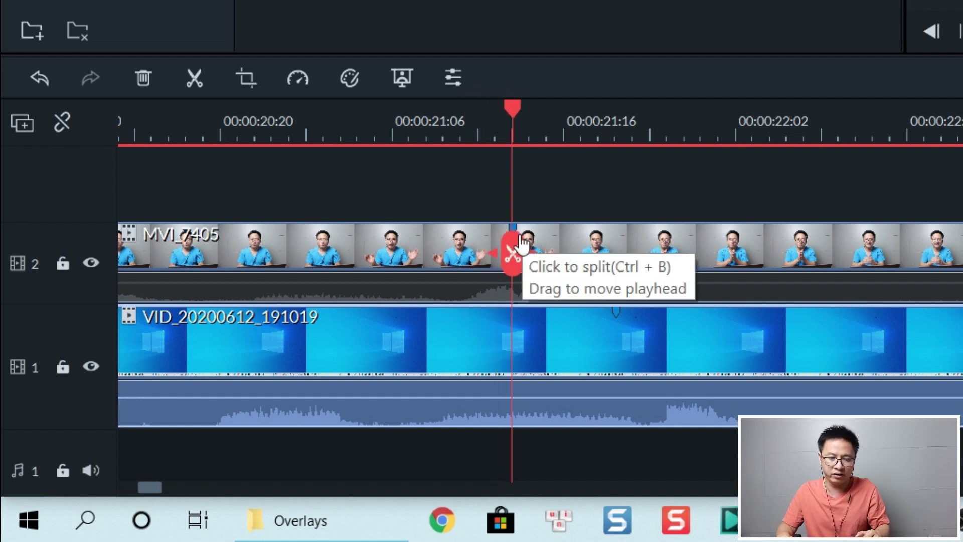
{"action": "left_click", "coordinate": [764, 366]}
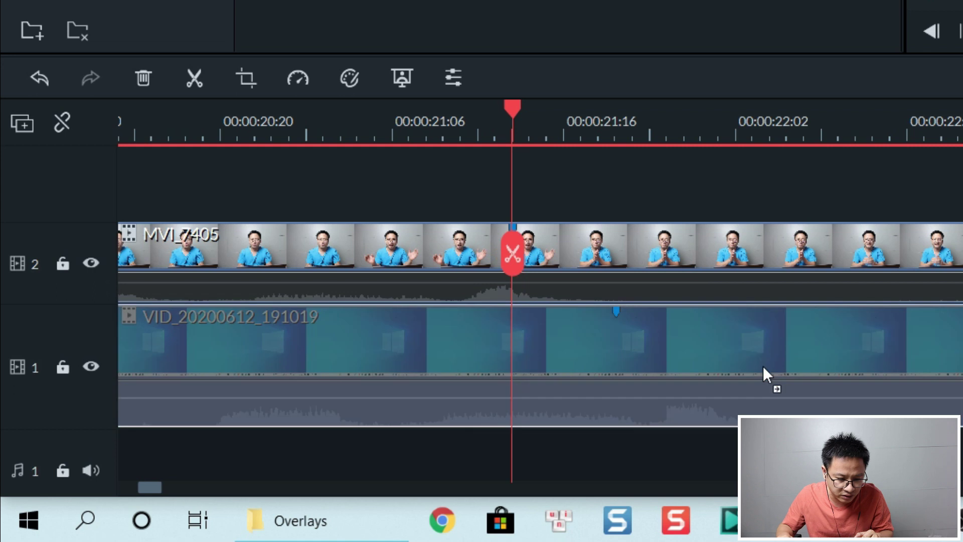
{"action": "left_click", "coordinate": [731, 375]}
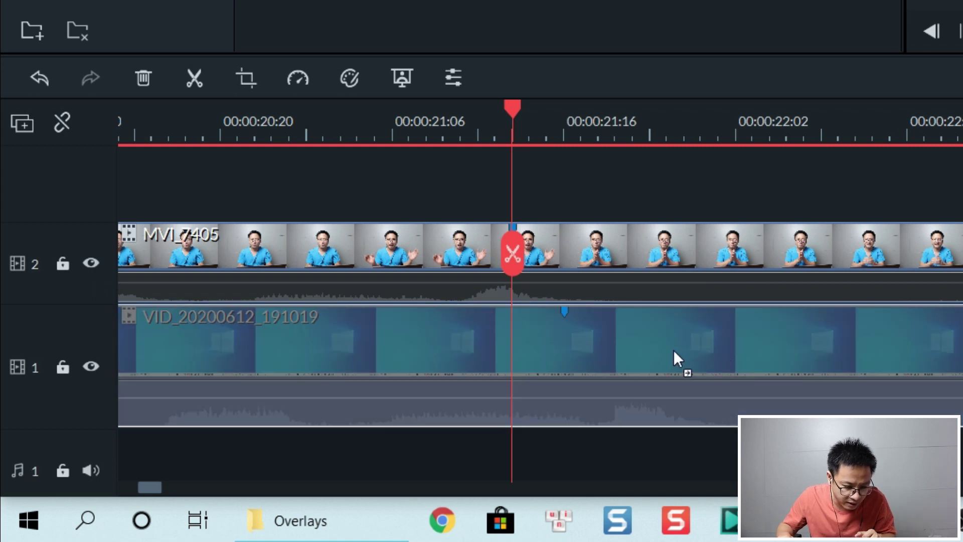
{"action": "left_click", "coordinate": [674, 350]}
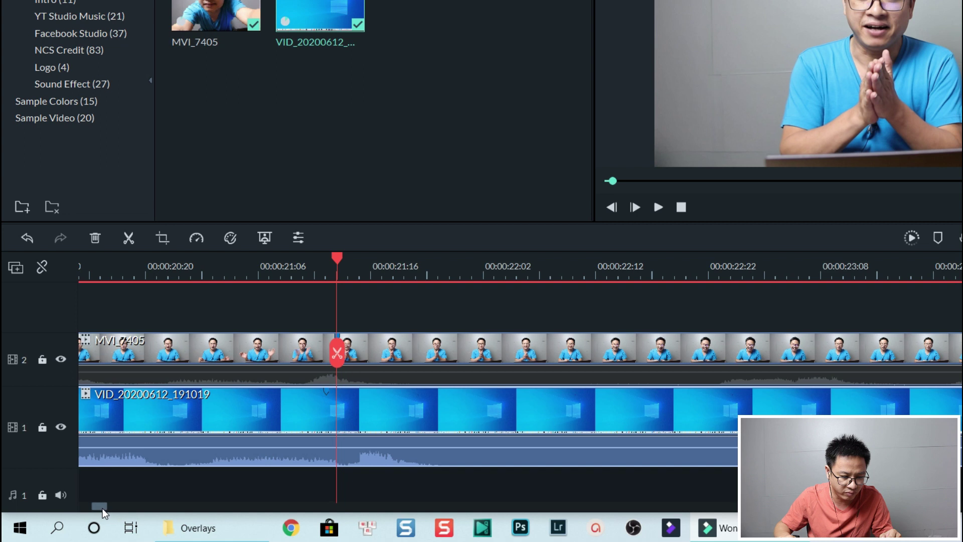
{"action": "left_click_drag", "start_coordinate": [102, 507], "coordinate": [100, 509]}
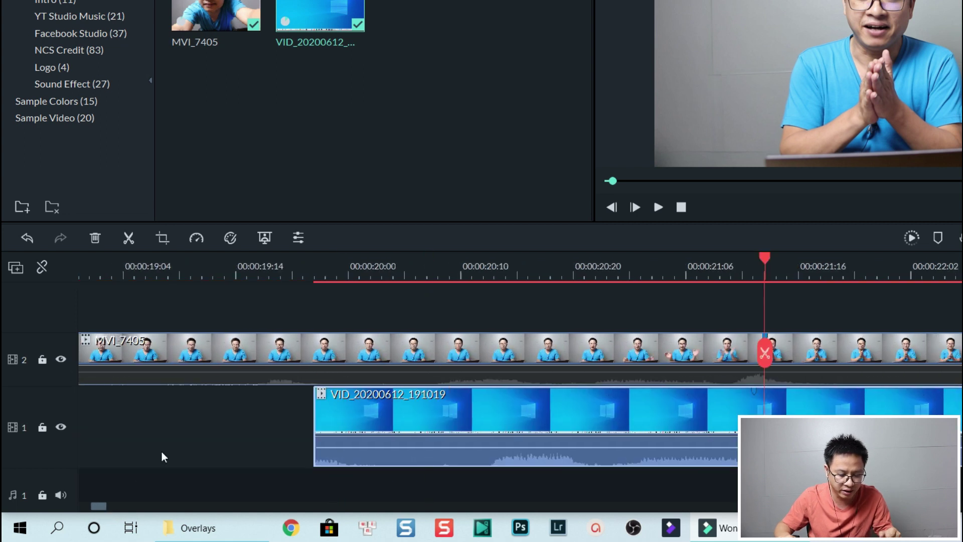
Move the playhead to the recording clip's first frame, then one frame further right
{"action": "left_click", "coordinate": [313, 278]}
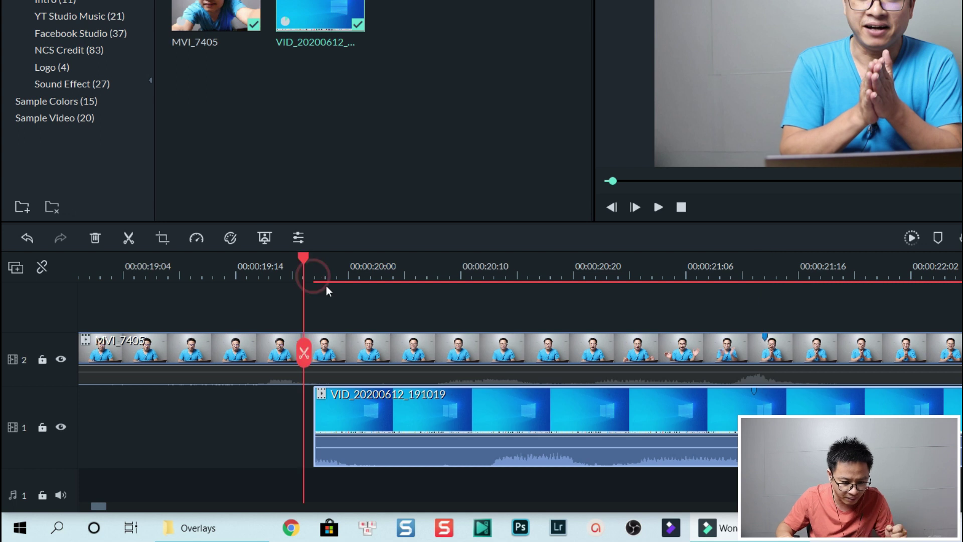
{"action": "left_click_drag", "start_coordinate": [304, 261], "coordinate": [317, 258]}
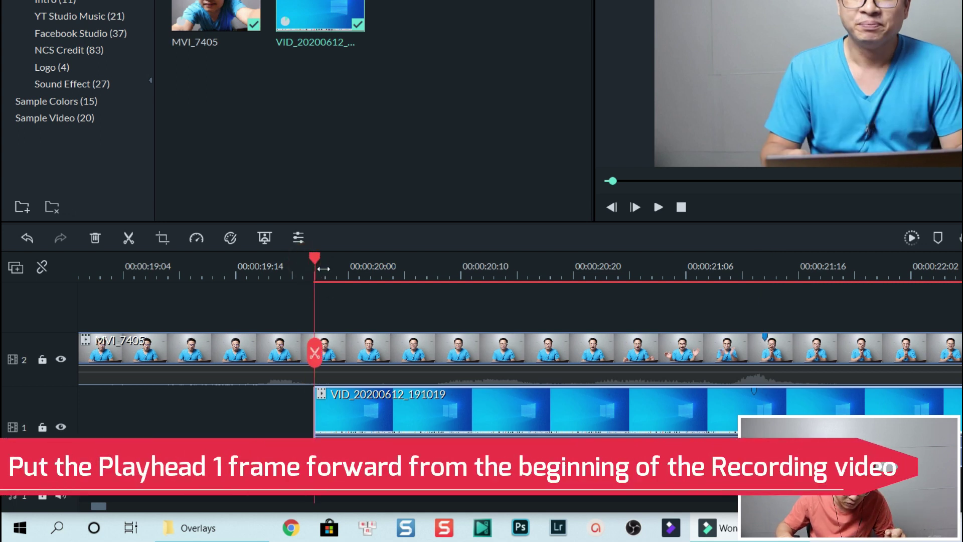
{"action": "left_click_drag", "start_coordinate": [317, 258], "coordinate": [326, 259]}
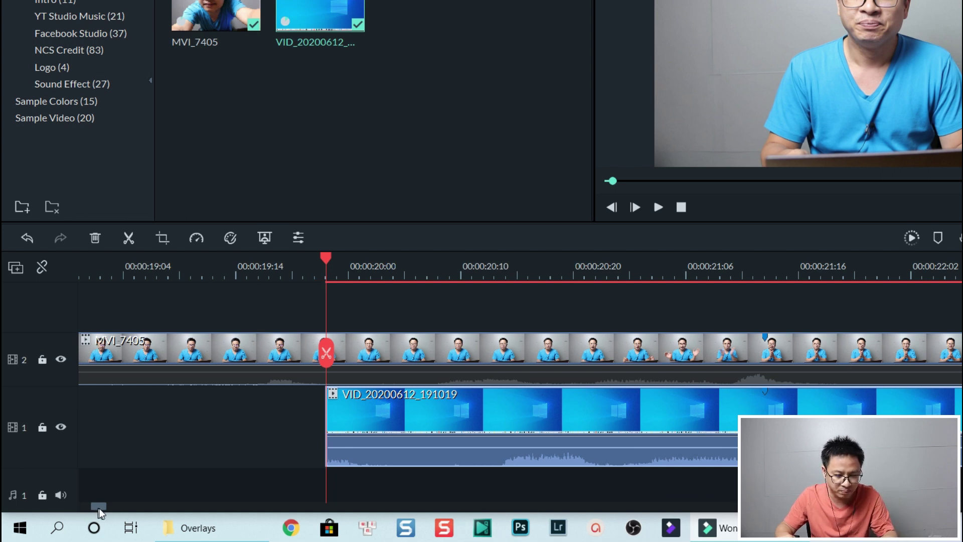
{"action": "left_click_drag", "start_coordinate": [99, 509], "coordinate": [97, 508]}
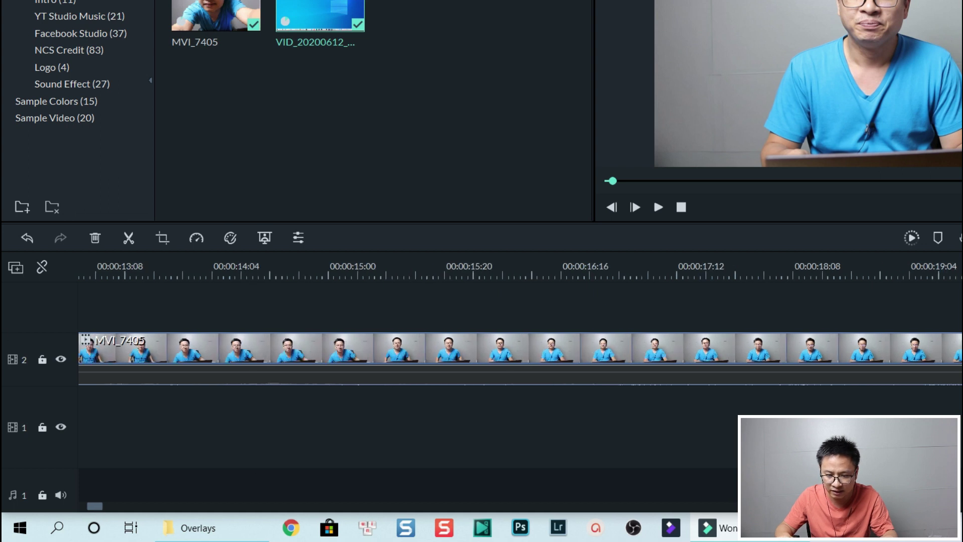
{"action": "scroll", "coordinate": [932, 356], "scroll_direction": "down", "scroll_amount": 4}
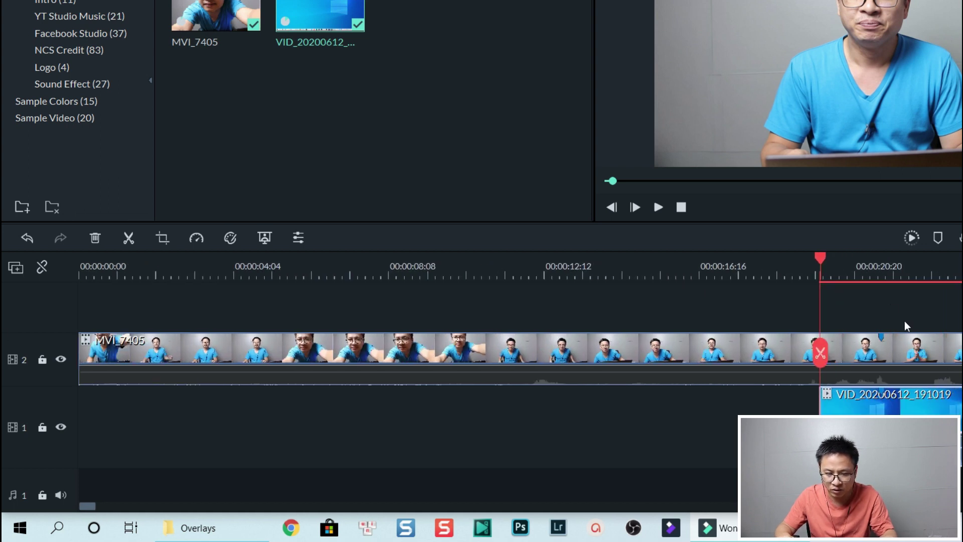
{"action": "left_click", "coordinate": [848, 273]}
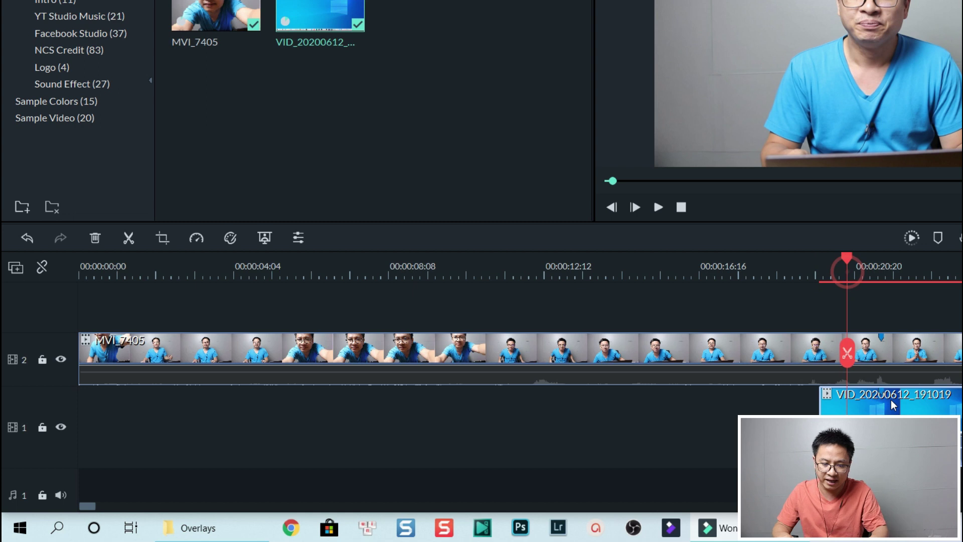
{"action": "key", "text": "space"}
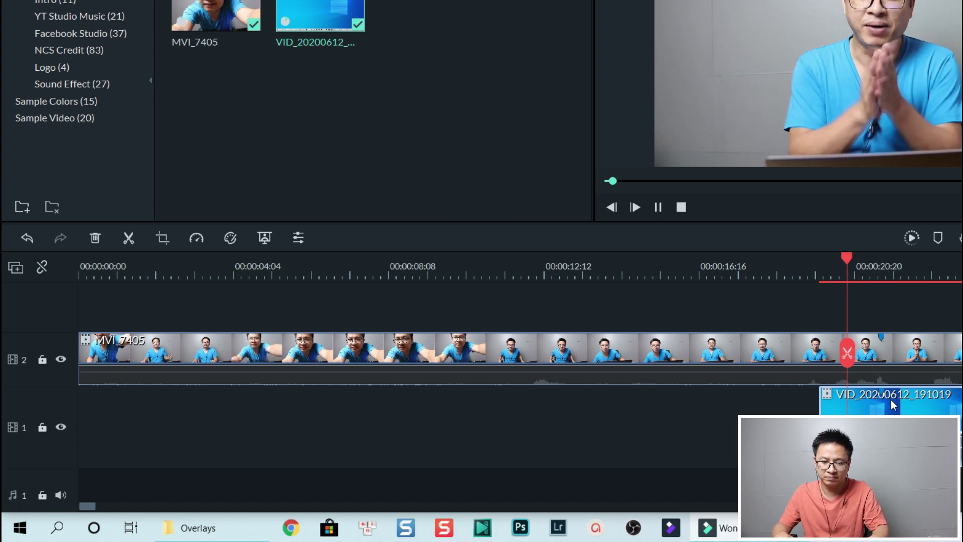
{"action": "key", "text": "space"}
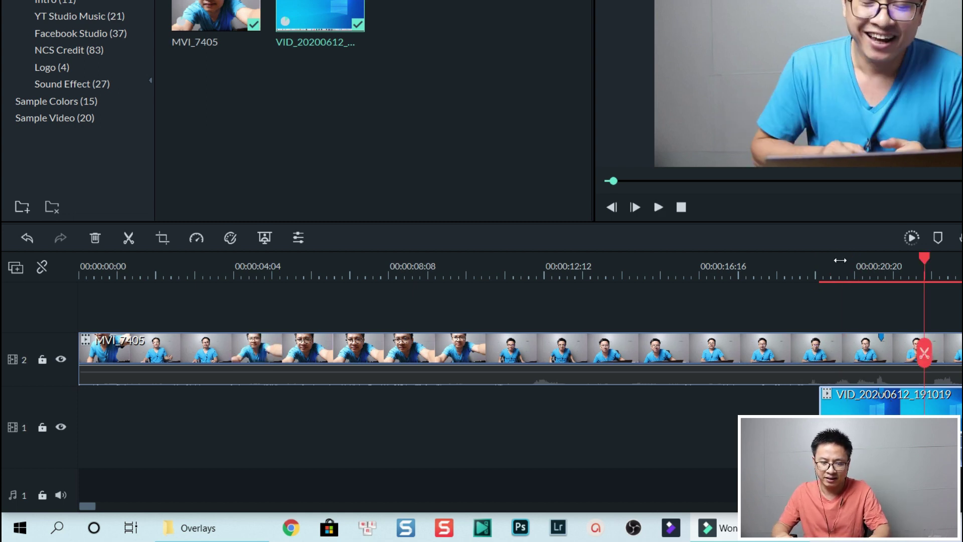
{"action": "left_click", "coordinate": [839, 272]}
{"action": "key", "text": "space"}
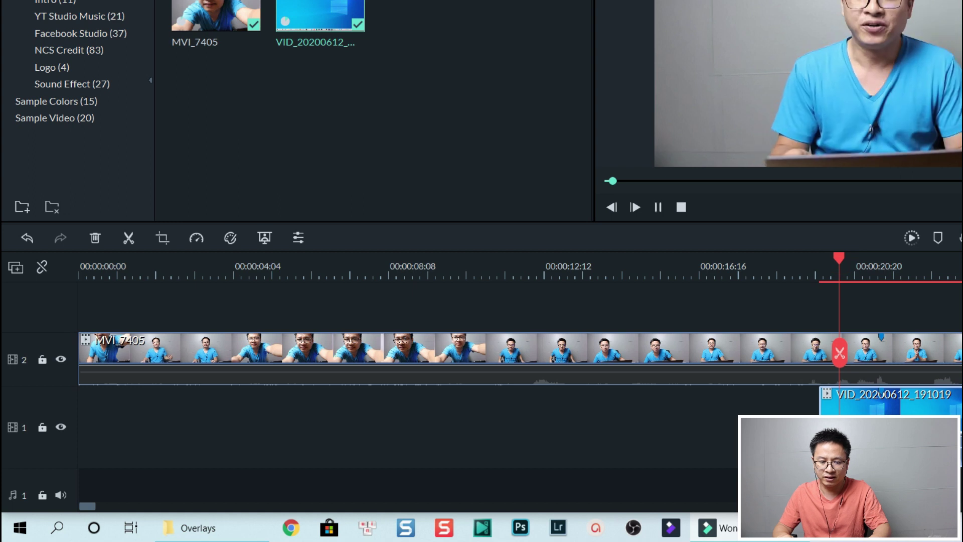
{"action": "key", "text": "space"}
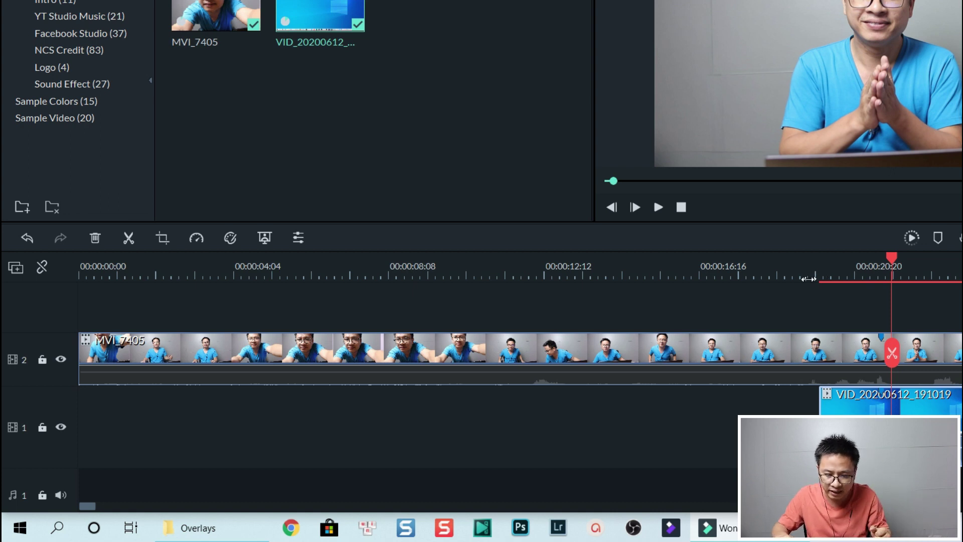
{"action": "left_click", "coordinate": [805, 278]}
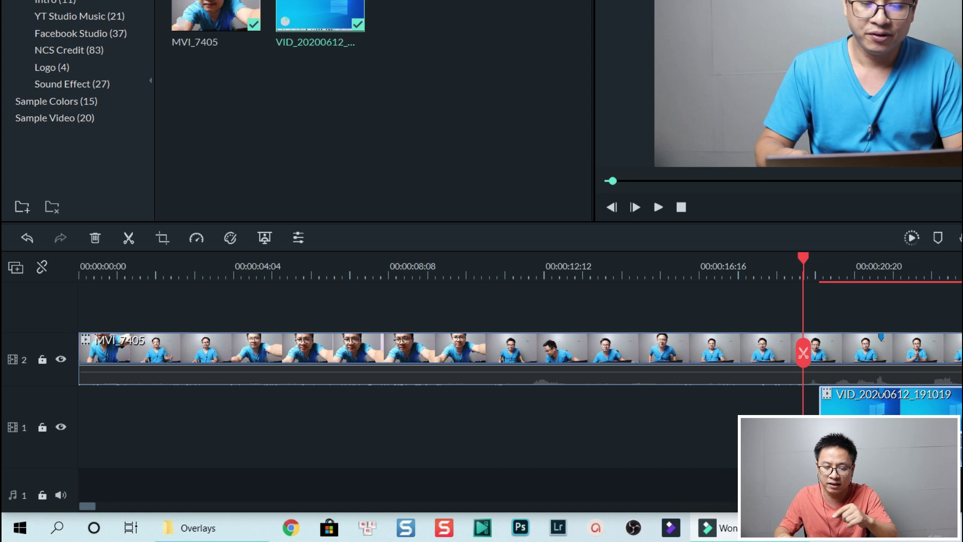
{"action": "left_click", "coordinate": [838, 274]}
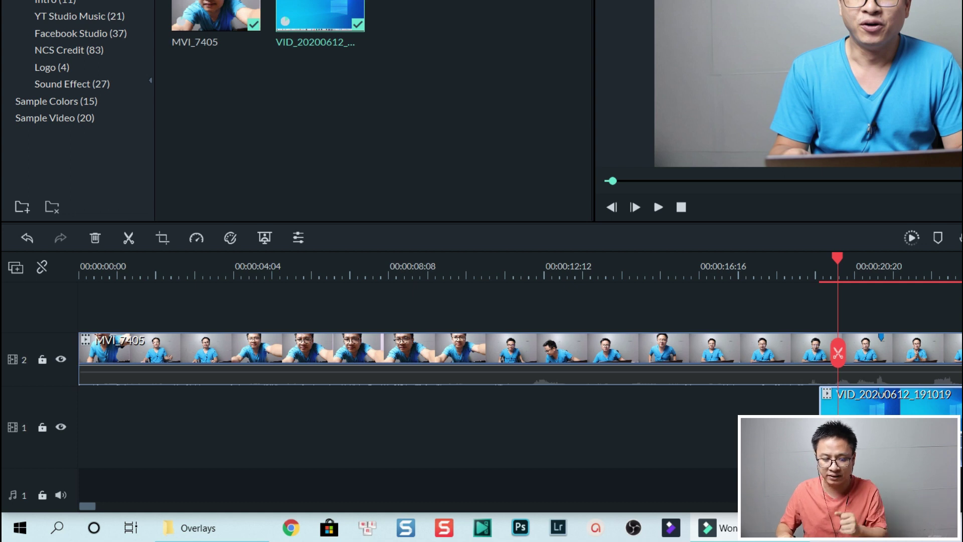
Bring up the timeline context menu showing Enable Timeline Snap turned on
{"action": "right_click", "coordinate": [622, 410]}
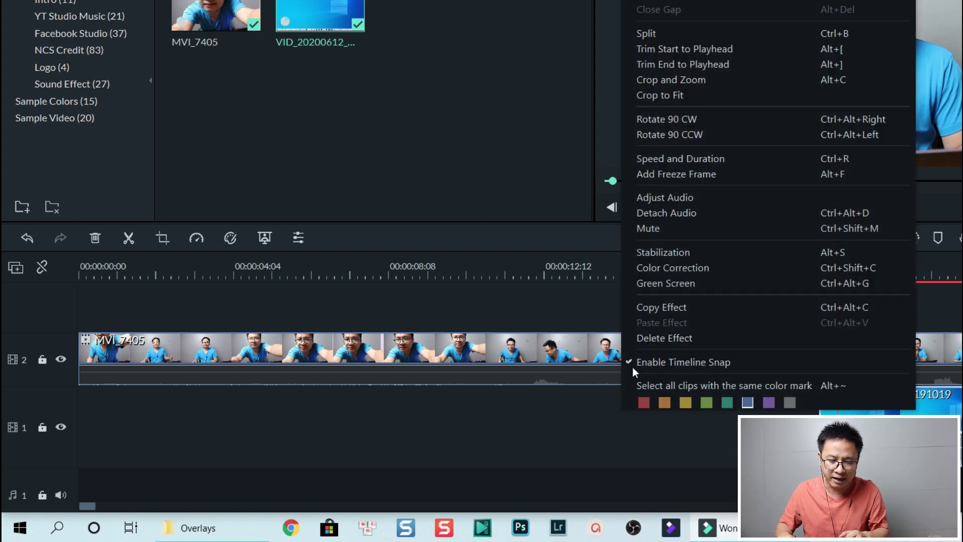